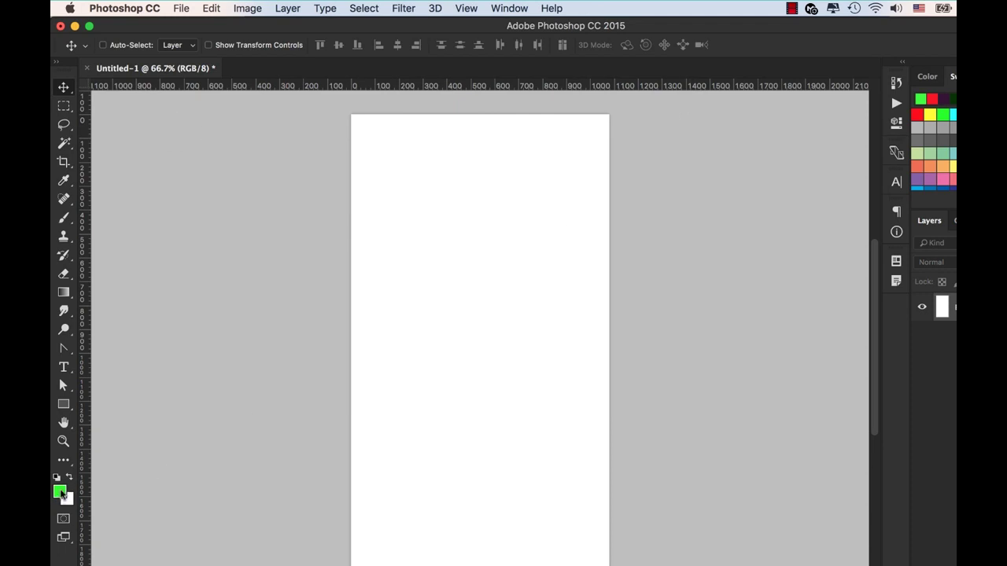
Open the foreground colour's Color Picker and choose pure red (ff0000).
left_click(61, 492)
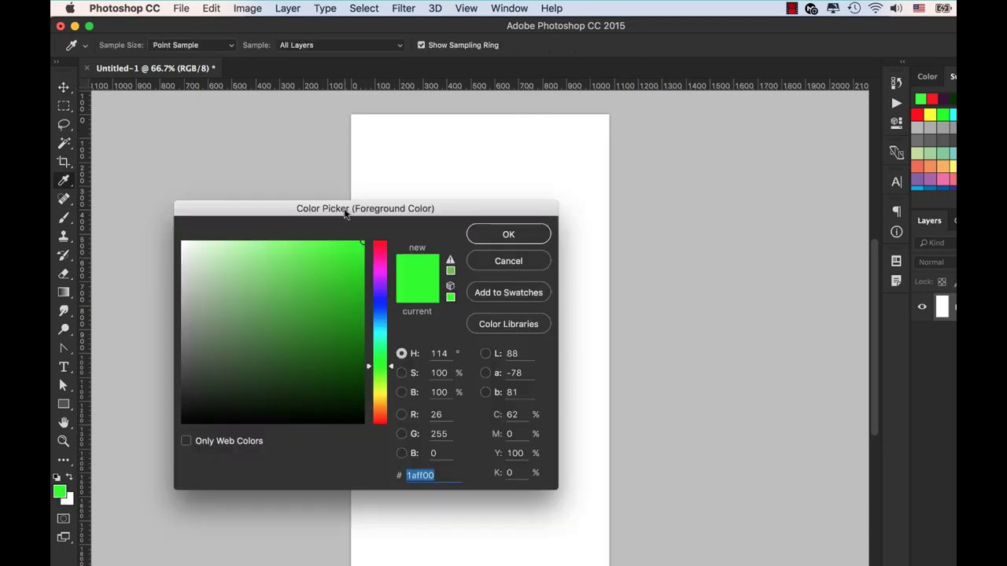
left_click_drag(345, 214, 469, 161)
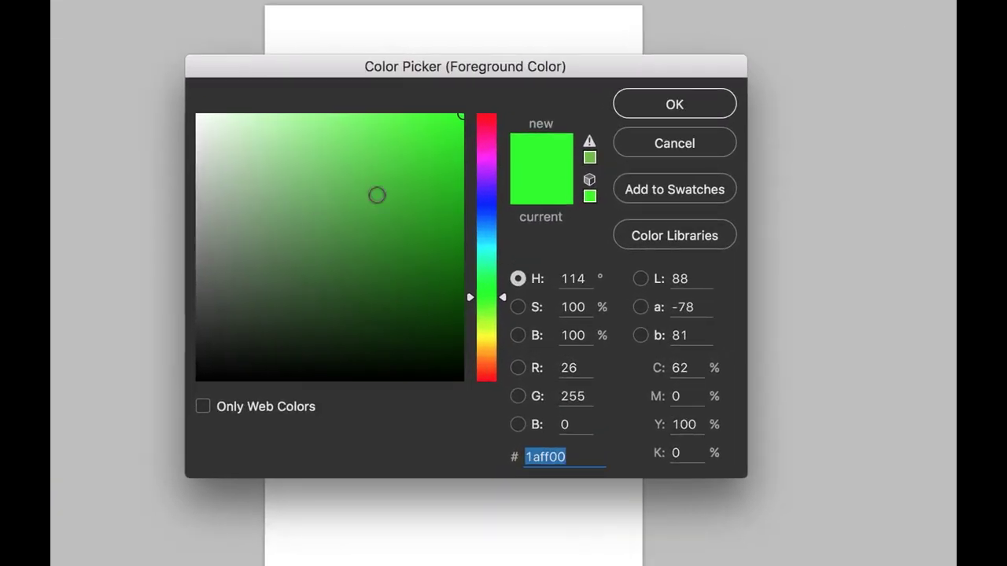
left_click_drag(490, 140, 507, 94)
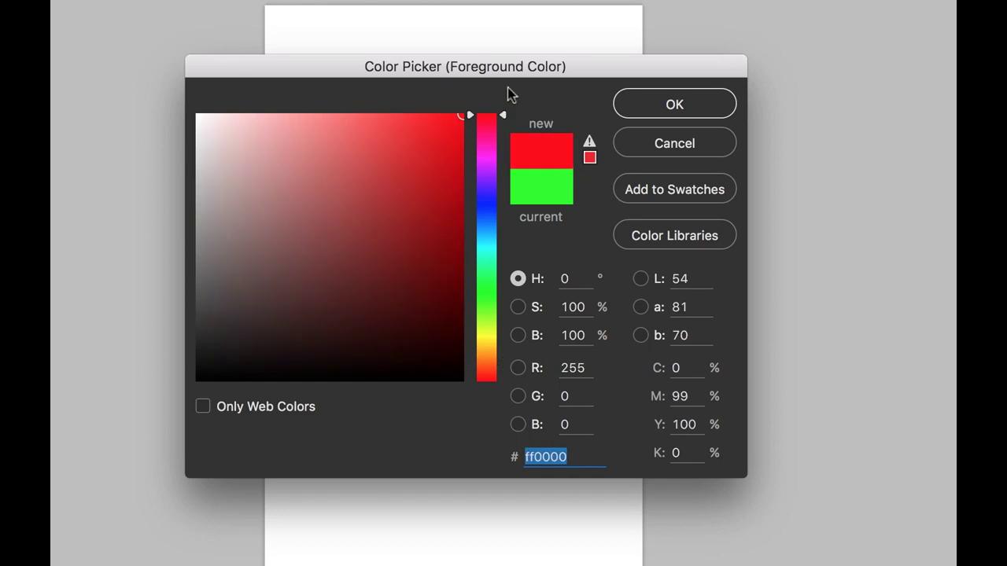
Browse the PANTONE solid coated library and the list of available colour books, and return to the Color Picker.
left_click(659, 237)
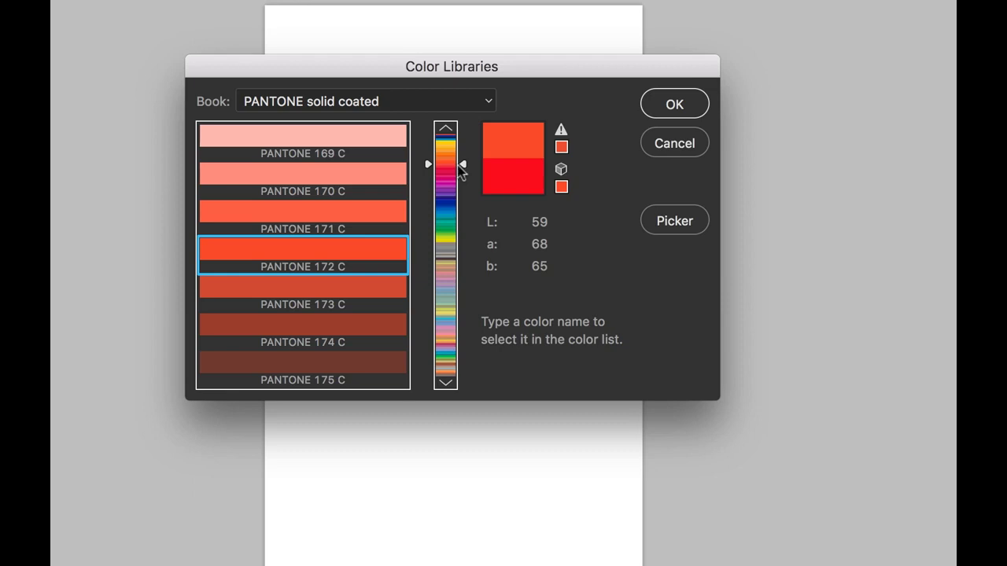
mouse_move(459, 164)
left_mouse_down()
mouse_move(469, 285)
mouse_move(461, 353)
mouse_move(483, 139)
mouse_move(448, 118)
left_mouse_up()
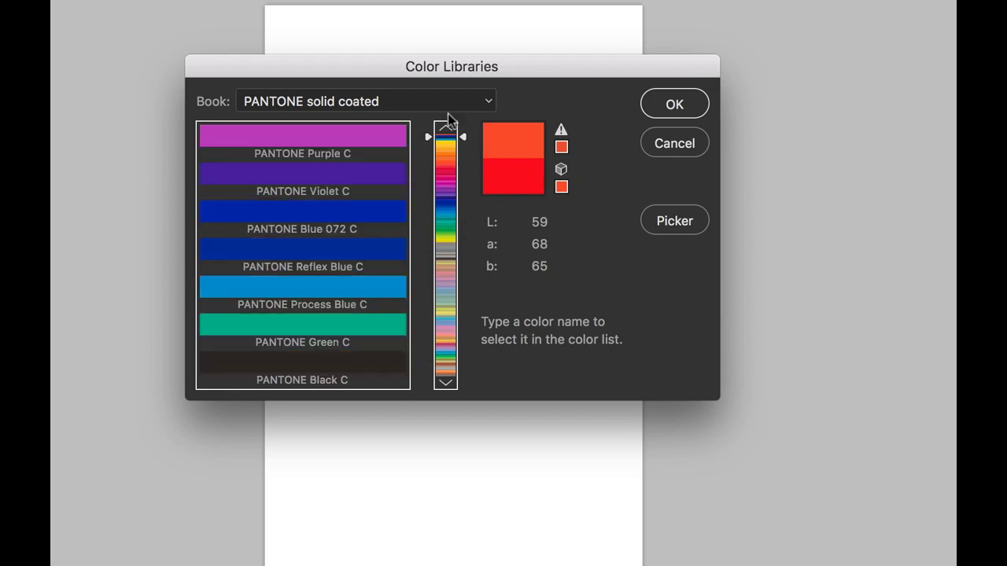
left_click(480, 101)
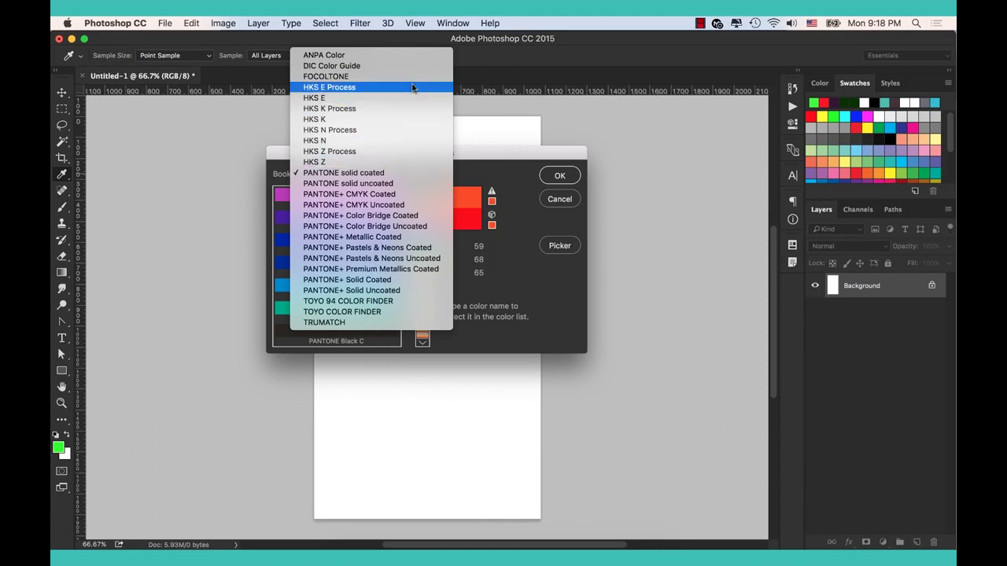
left_click(506, 247)
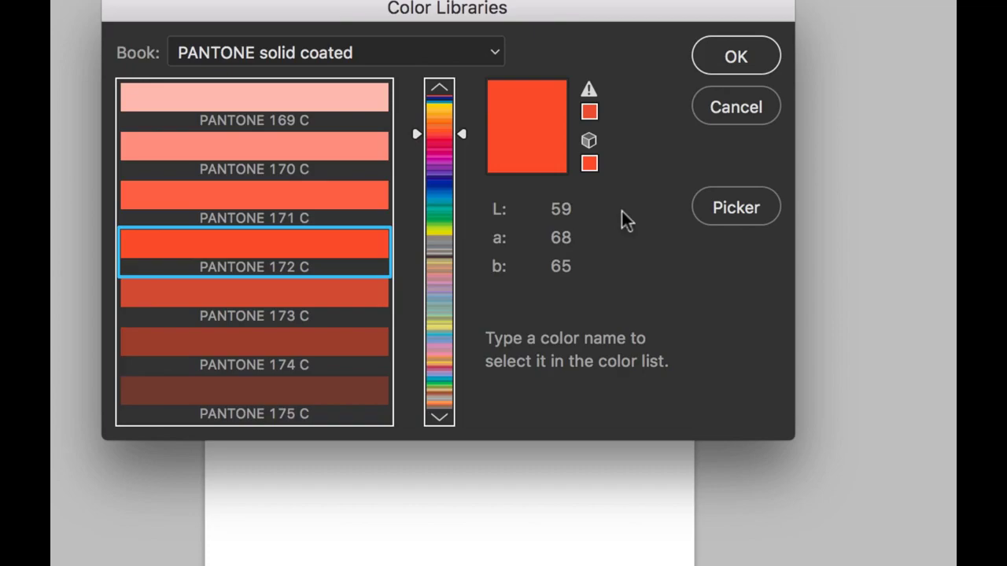
left_click(741, 210)
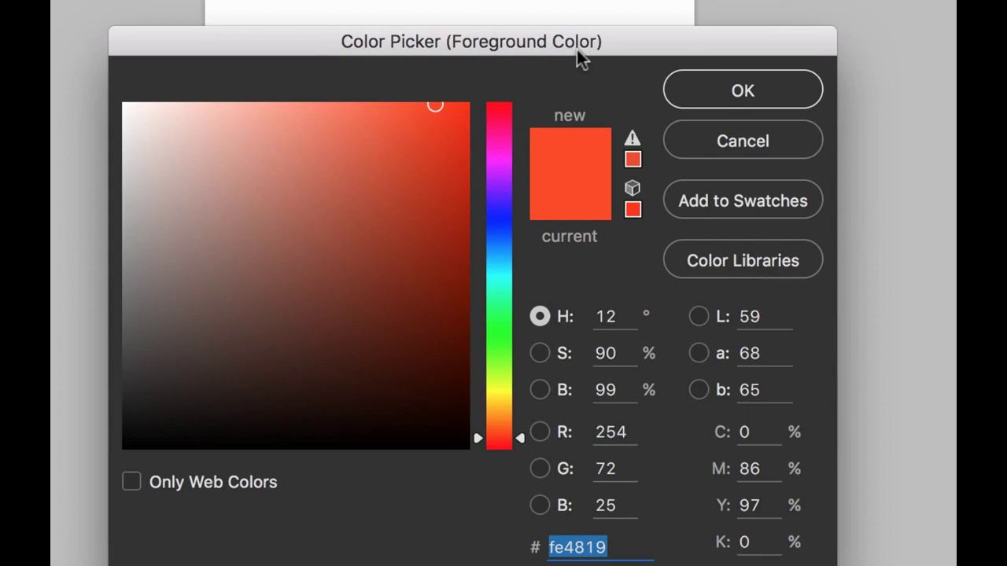
Set the hue to 344° with saturation and brightness at 100% (ff0042).
left_click_drag(576, 49, 593, 30)
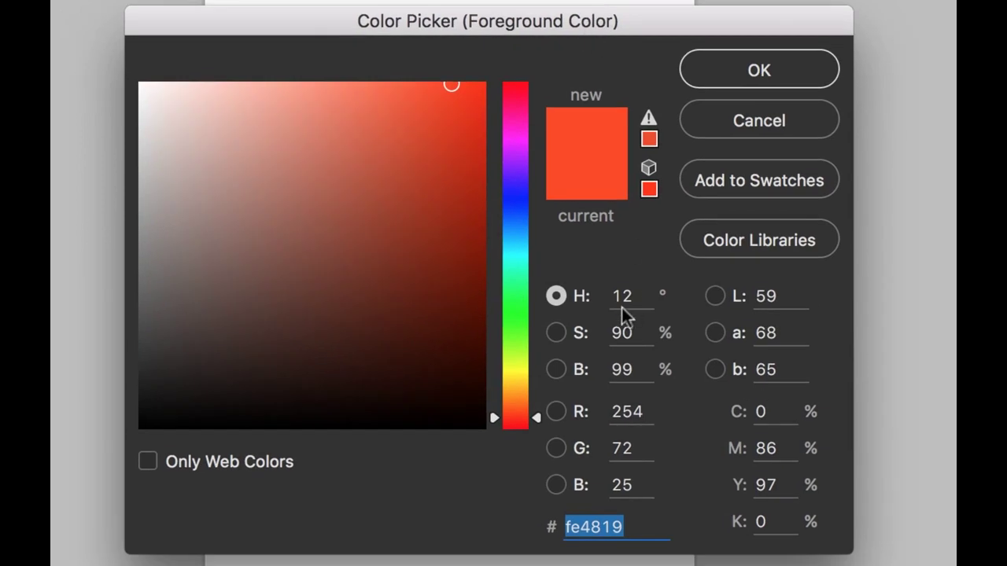
left_click_drag(451, 95, 534, 67)
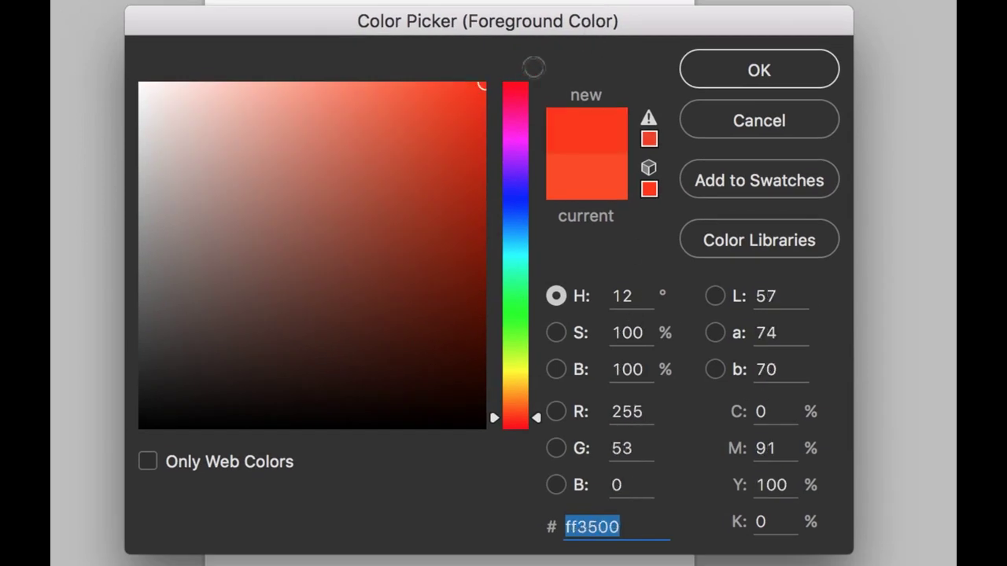
left_click(555, 337)
left_click(556, 296)
left_click_drag(536, 417, 553, 99)
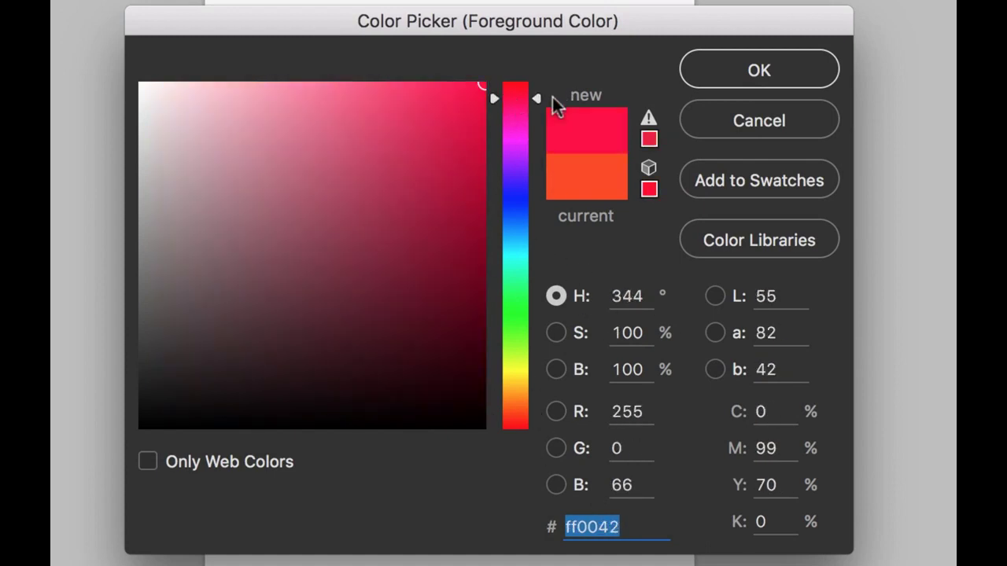
mouse_move(480, 88)
left_mouse_down()
mouse_move(426, 126)
mouse_move(409, 119)
mouse_move(427, 134)
mouse_move(406, 123)
mouse_move(442, 133)
mouse_move(501, 74)
left_mouse_up()
Set the colour's saturation to 50% and its brightness to 50%.
left_click_drag(612, 296, 568, 335)
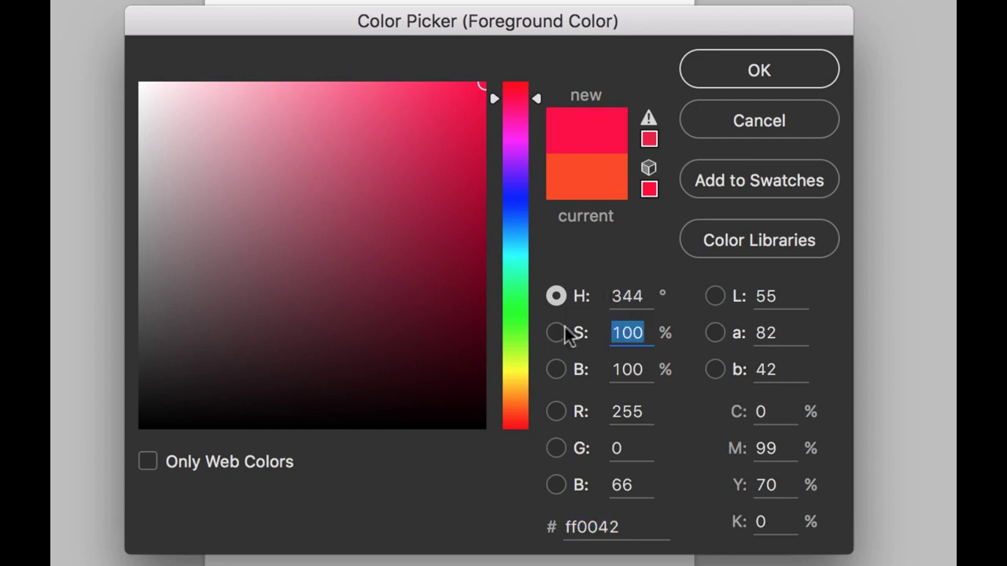
left_click_drag(646, 368, 562, 364)
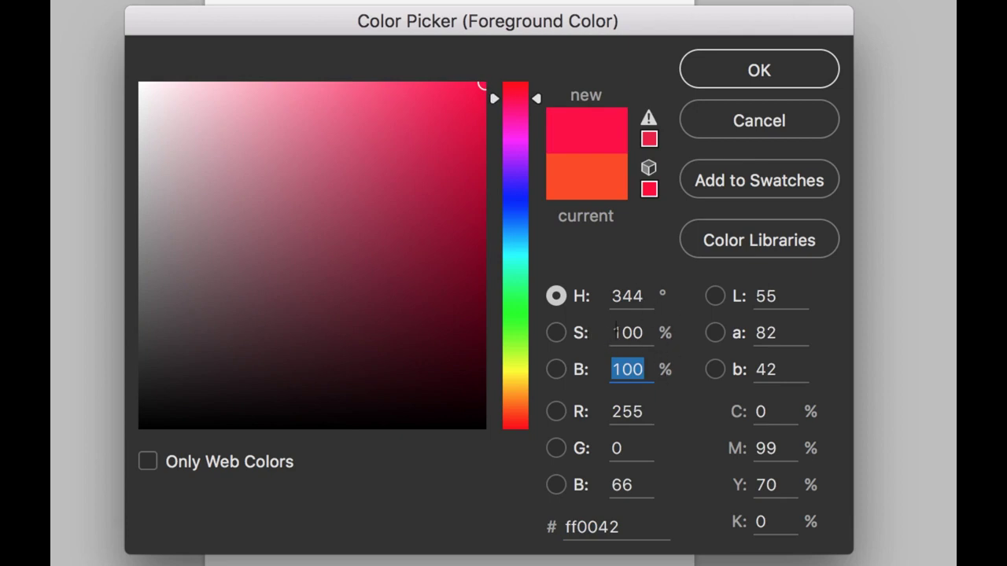
left_click_drag(612, 333, 744, 333)
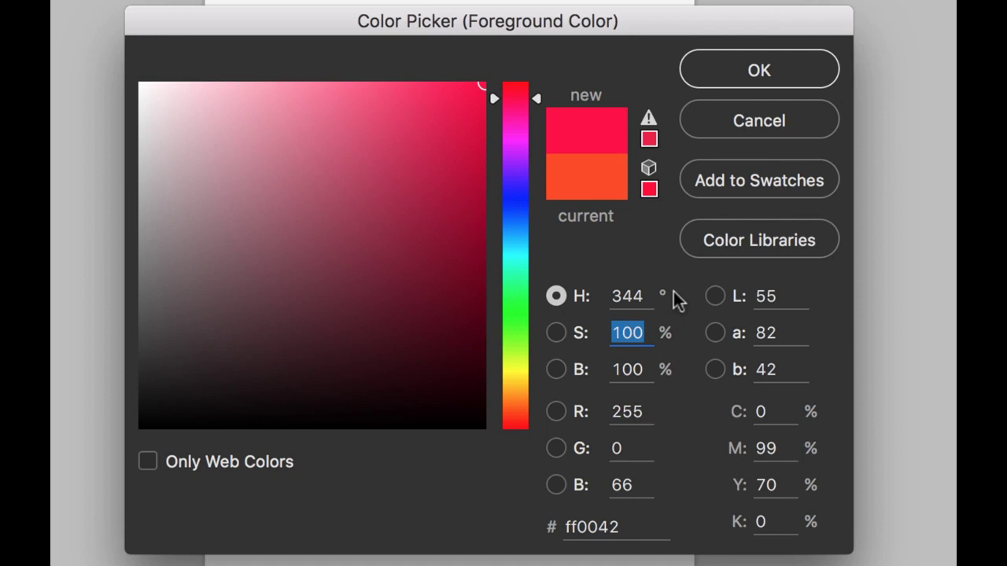
type("50")
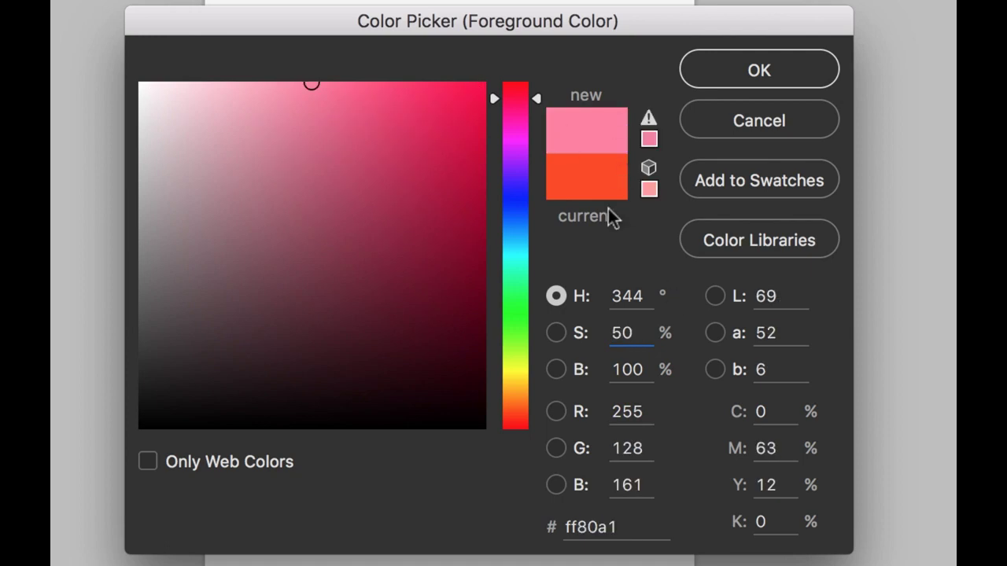
double_click(629, 333)
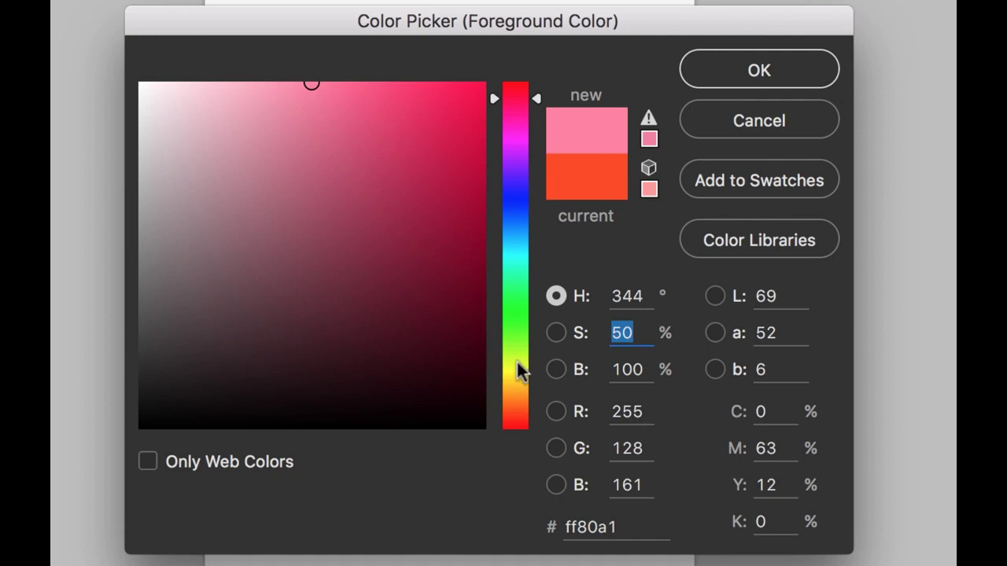
left_click(641, 370)
key("super+a")
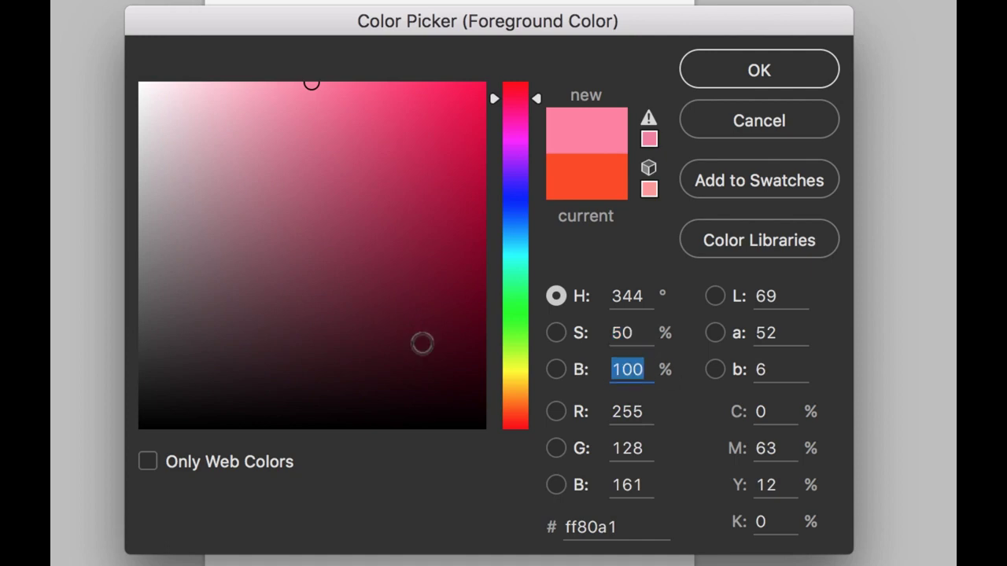
type("50")
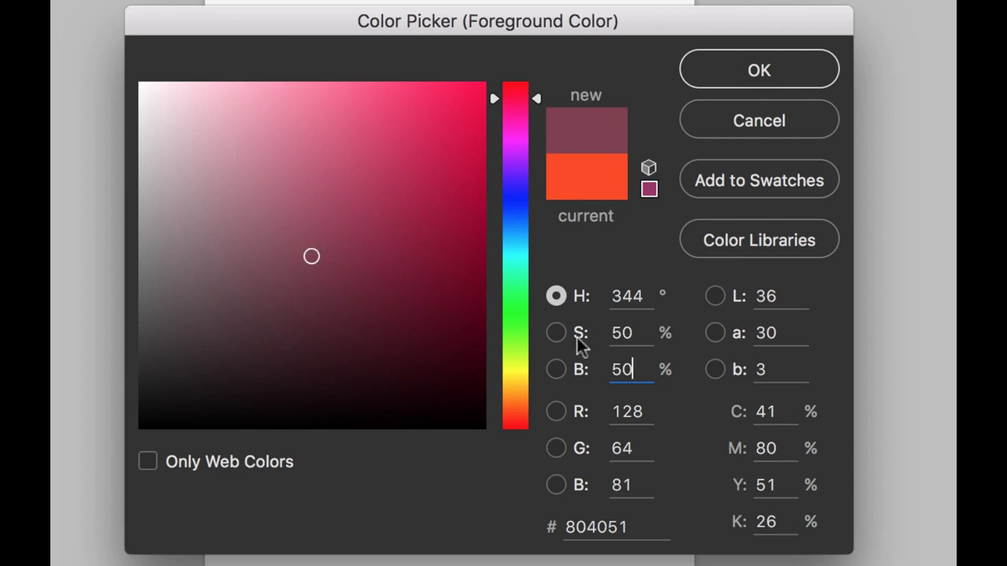
Set the colour's brightness to 0%, leaving the hue value as it is.
left_click_drag(645, 361, 596, 362)
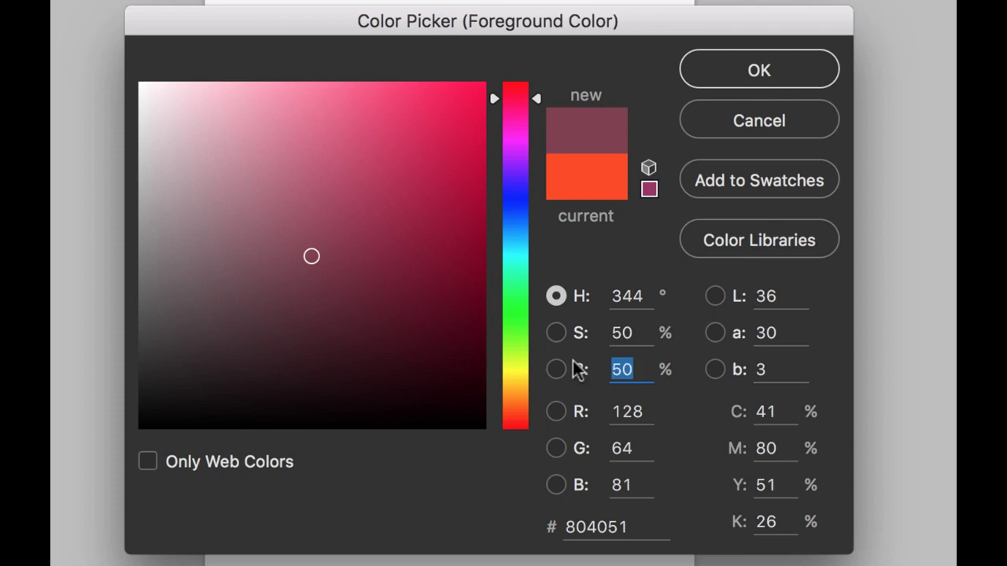
type("0")
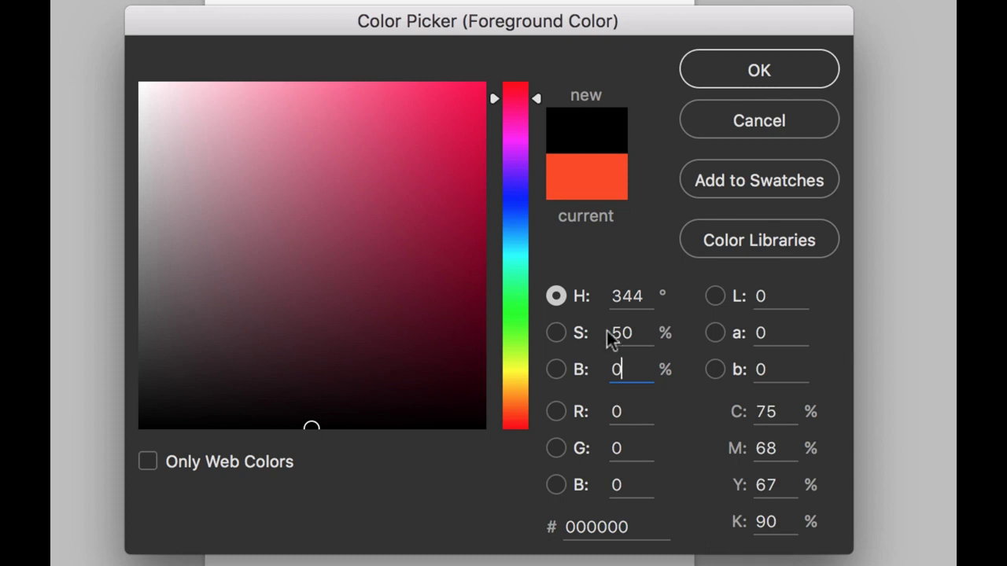
left_click_drag(643, 297, 596, 296)
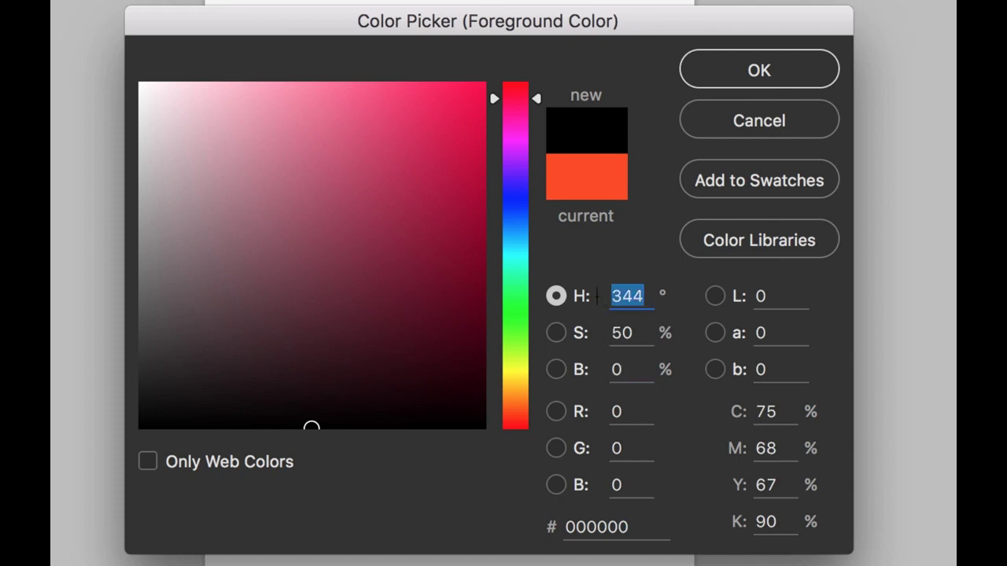
Set the brightness to 100% and the saturation to 0% to produce white.
double_click(621, 370)
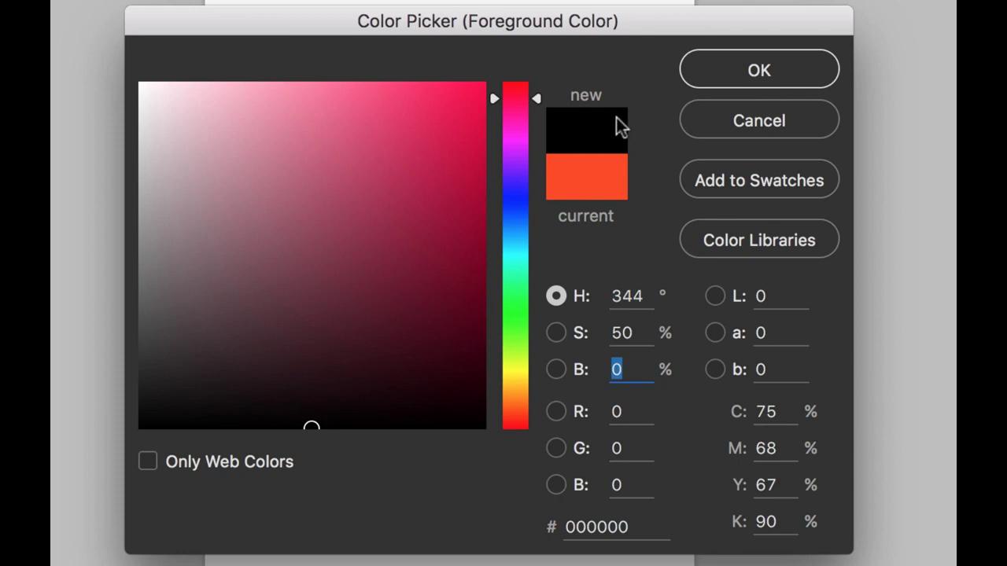
type("100")
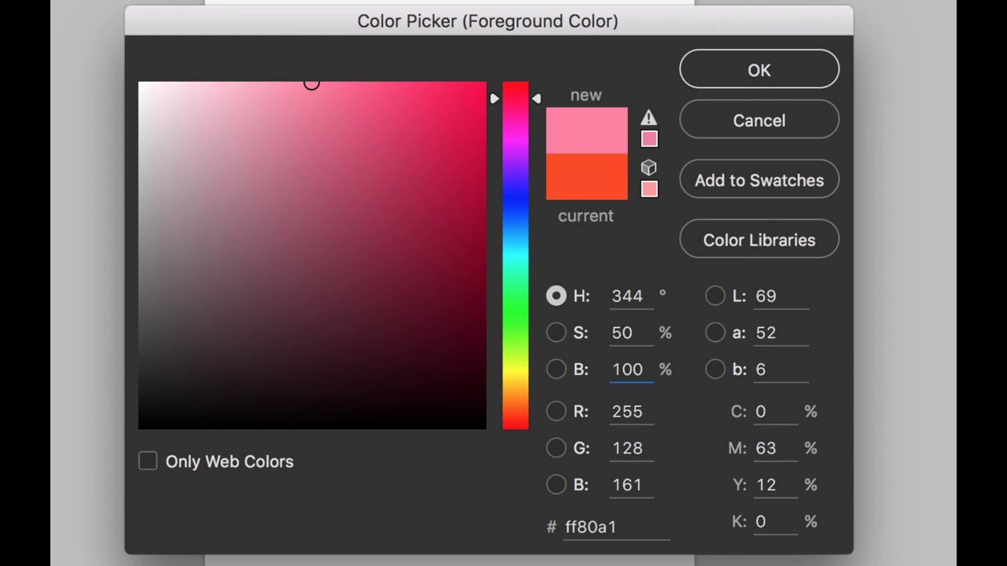
double_click(644, 331)
type("0")
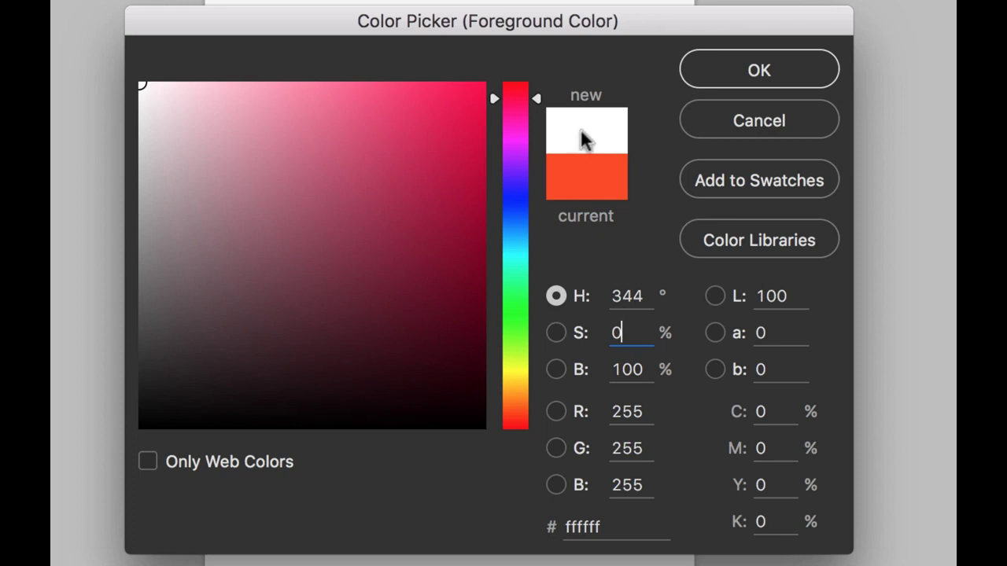
Try a saturation of 10% and another of 30% on the new colour.
left_click(634, 527)
left_click_drag(633, 527, 135, 510)
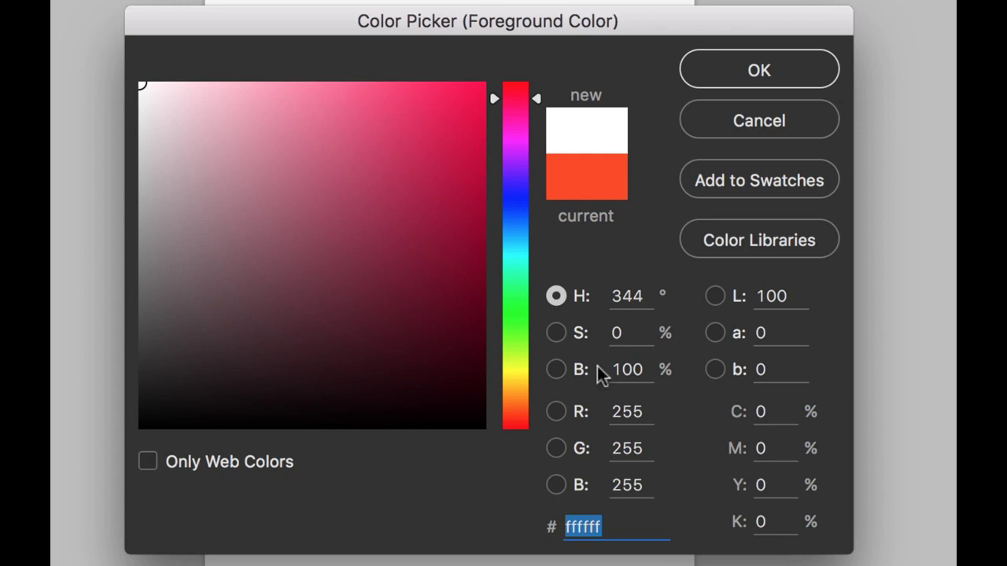
left_click(645, 333)
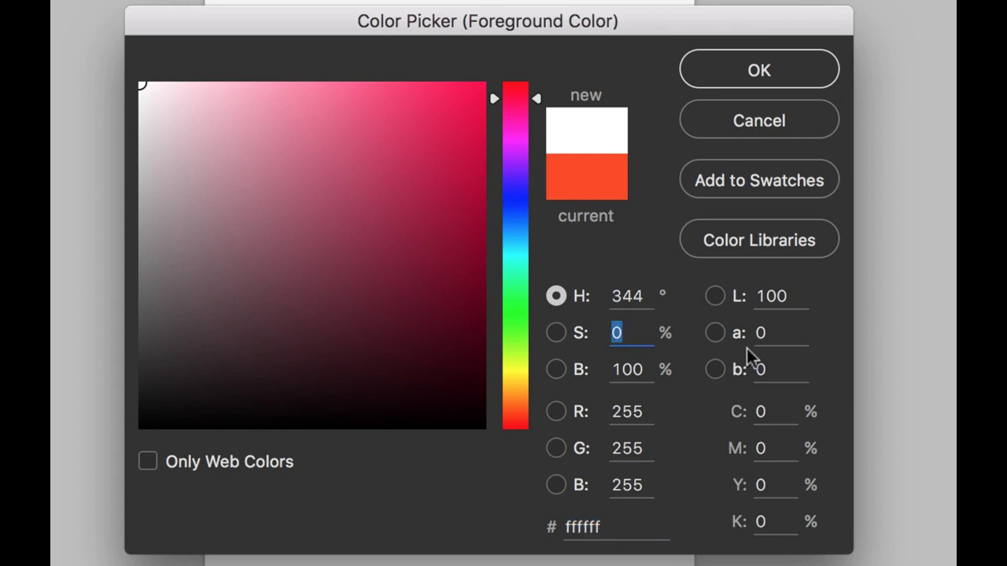
type("10")
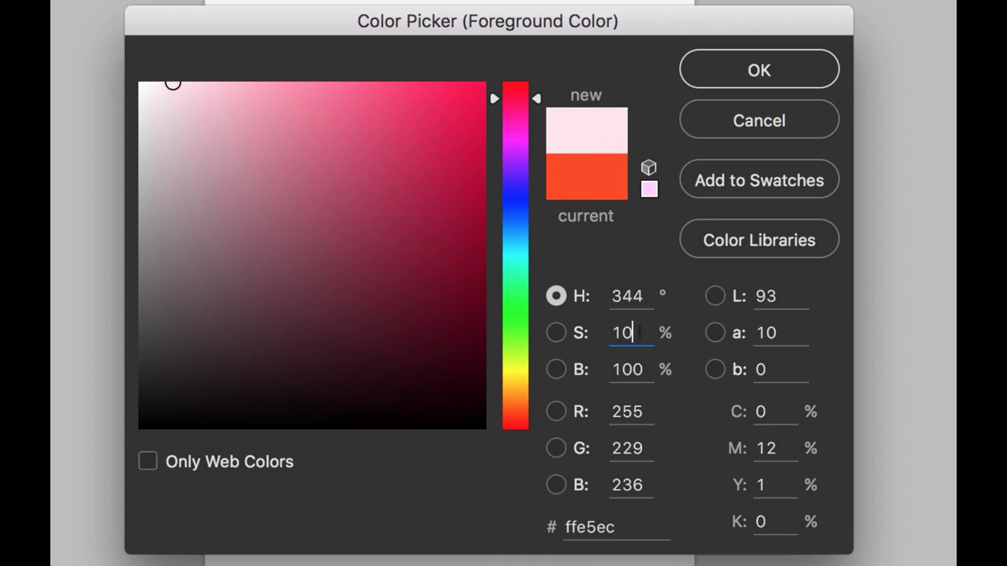
key("super+a")
type("30")
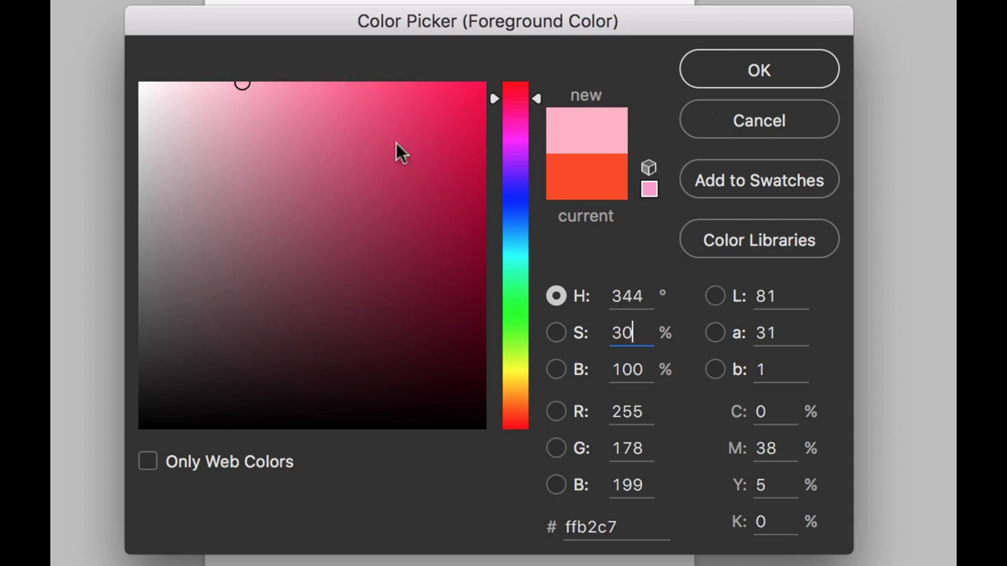
Set the saturation to 70% and the brightness to 50%, and accept the result as the foreground colour.
key("super+a")
type("70")
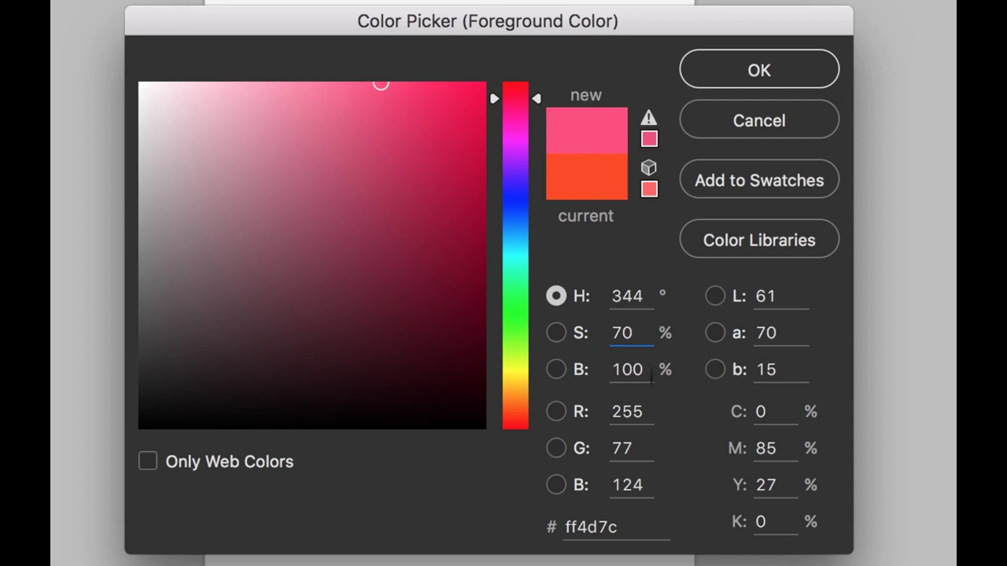
double_click(650, 369)
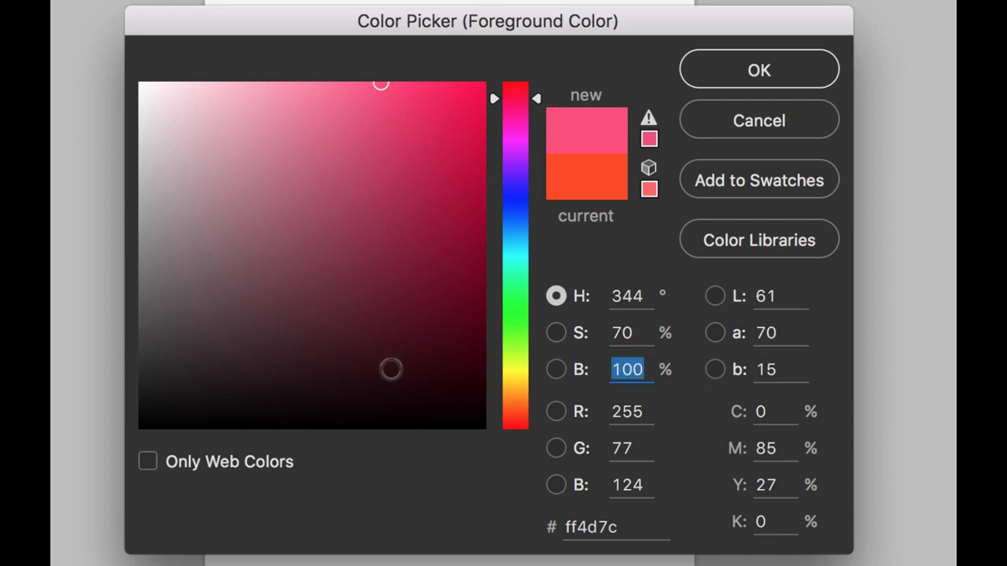
type("50")
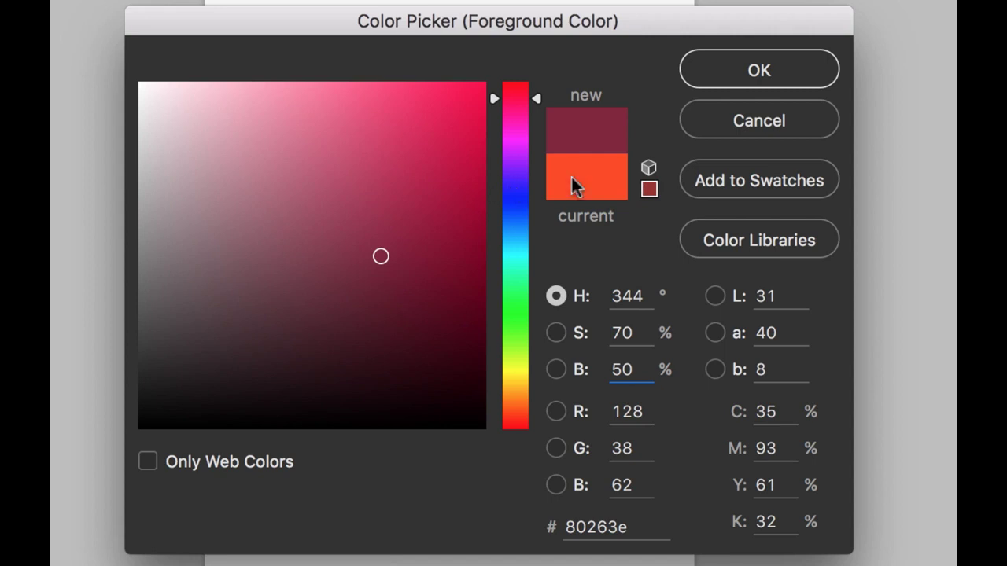
left_click(777, 80)
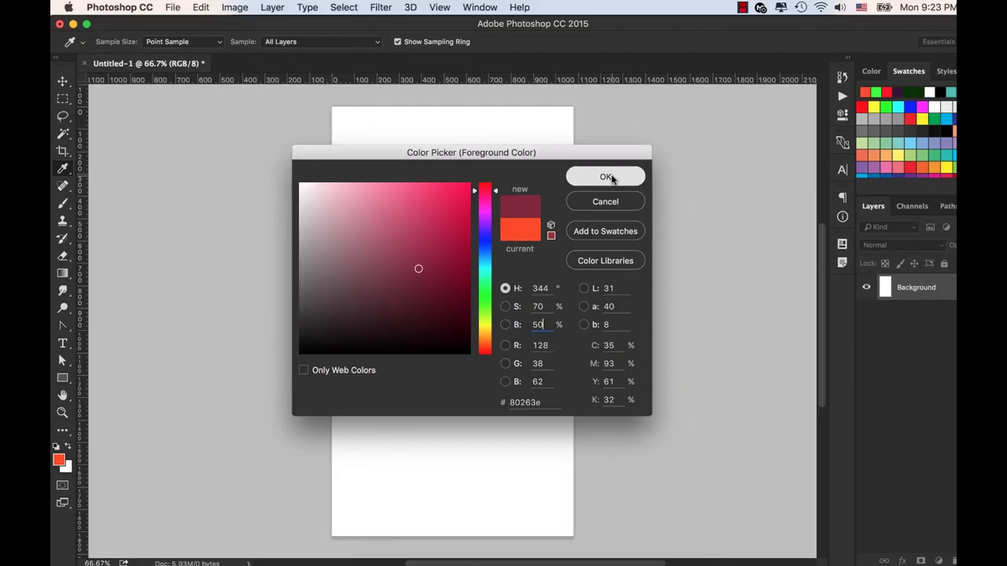
left_click(605, 176)
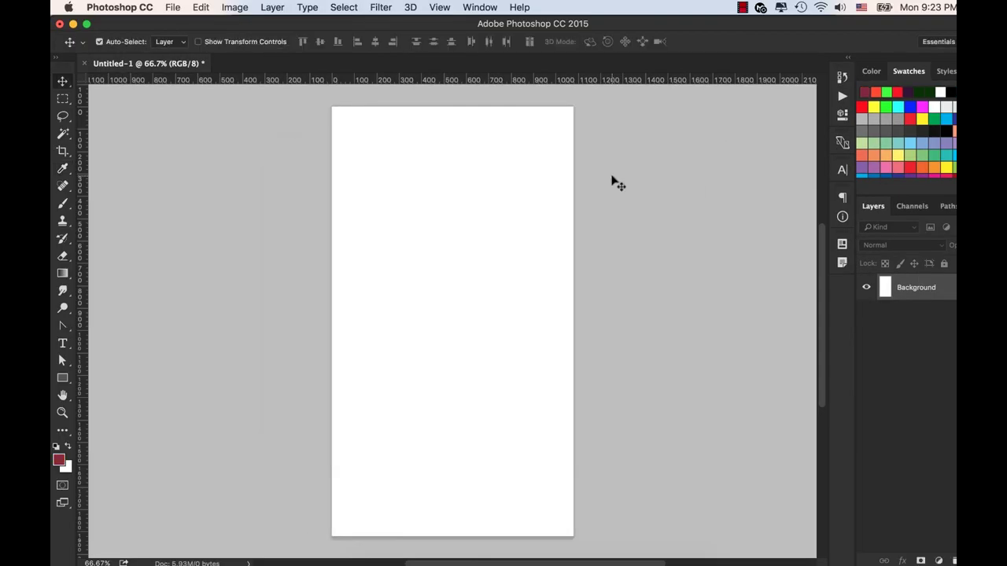